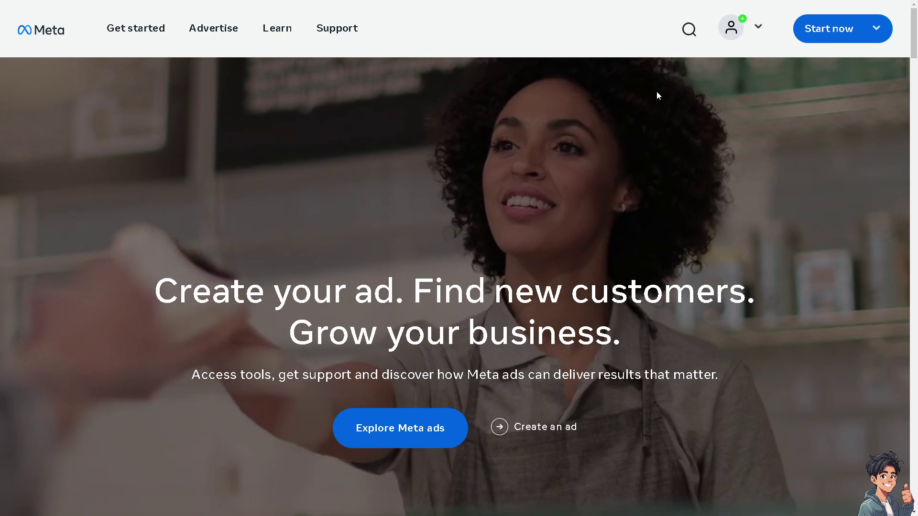
Open and close the account login options, then reveal Go to Ads Manager under Start now
click(740, 46)
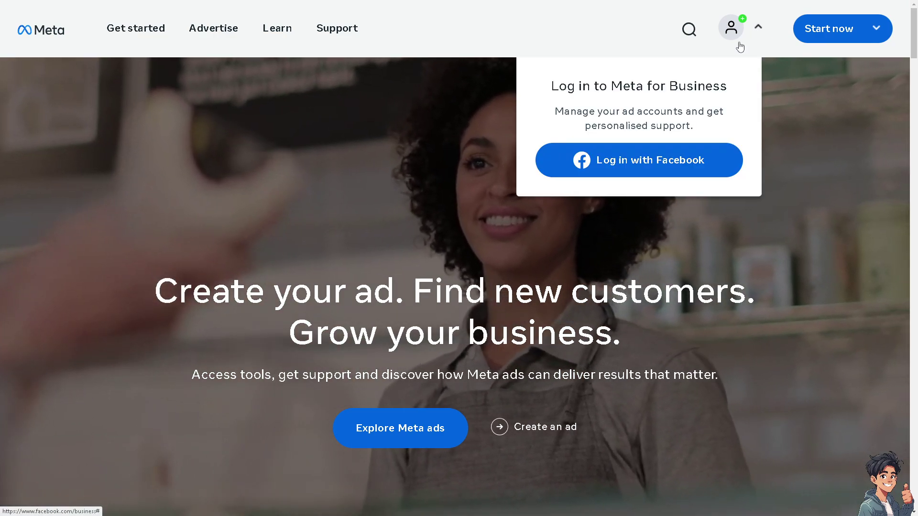
click(483, 83)
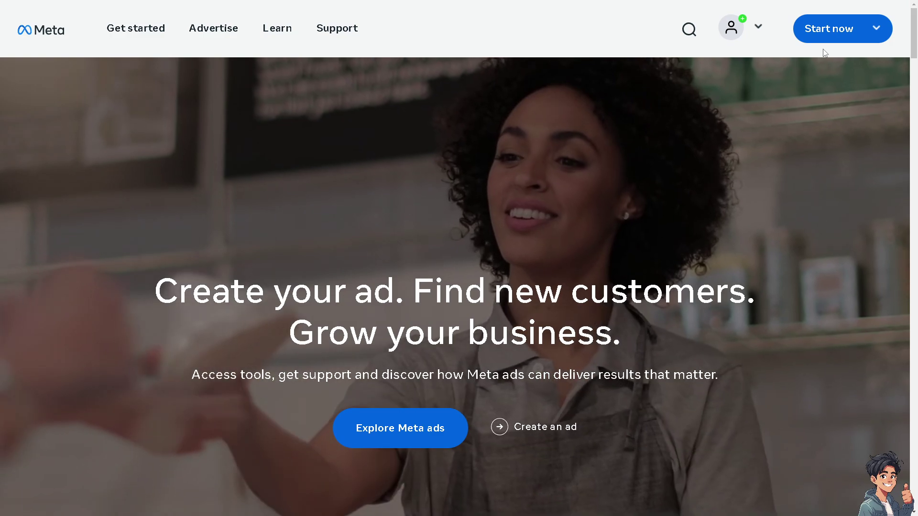
click(876, 28)
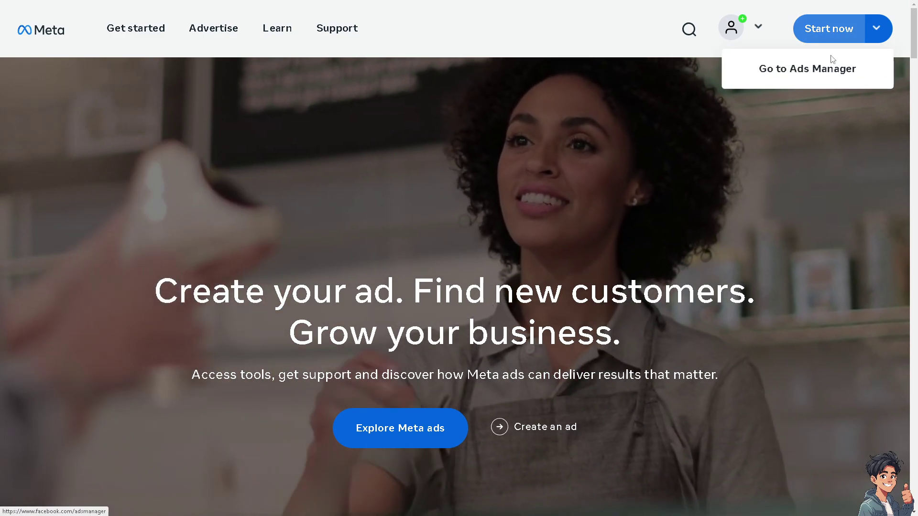
Publish the 'How to Turn Off Commenting on Facebook Page' post with its image to Andy Guide
click(832, 59)
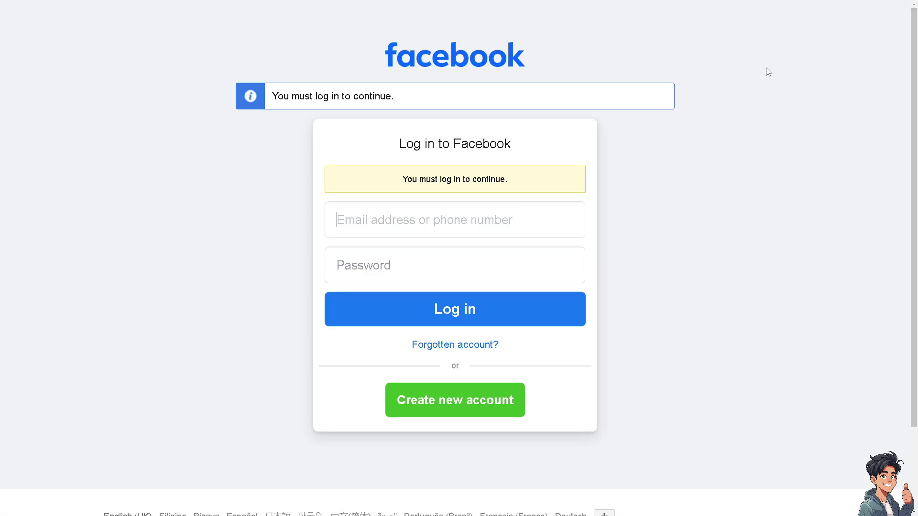
click(432, 399)
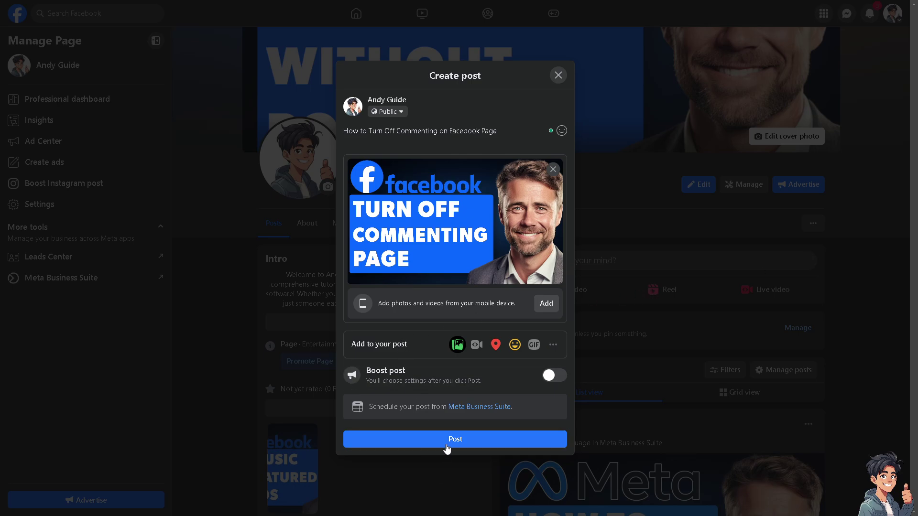
click(448, 440)
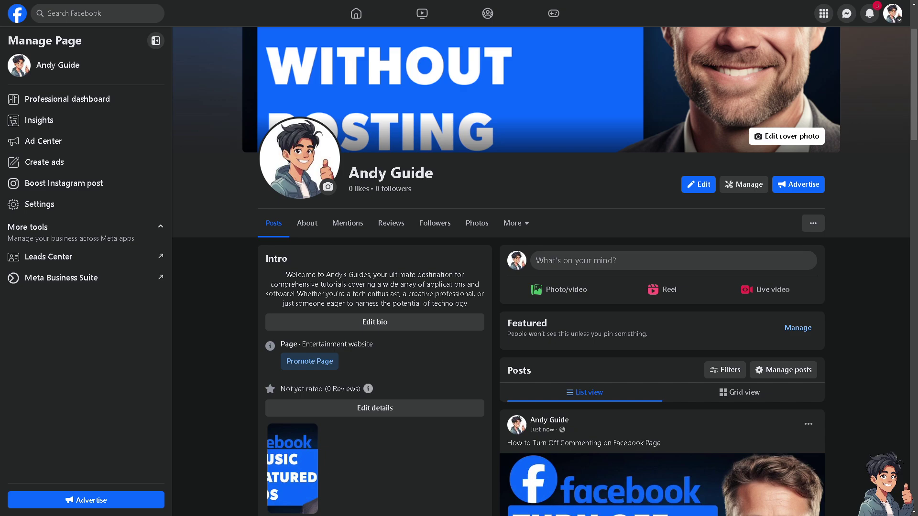
View the new post's image full size, then close the photo viewer
click(627, 475)
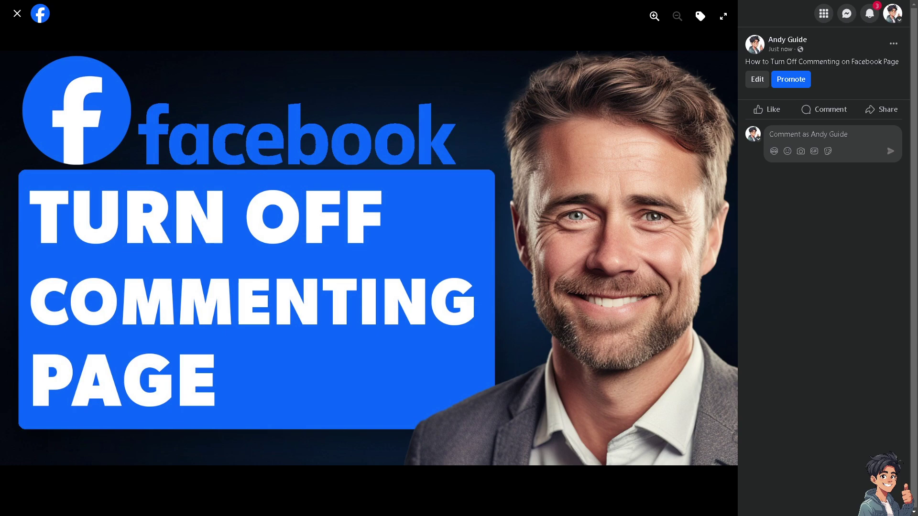
mouse_move(405, 167)
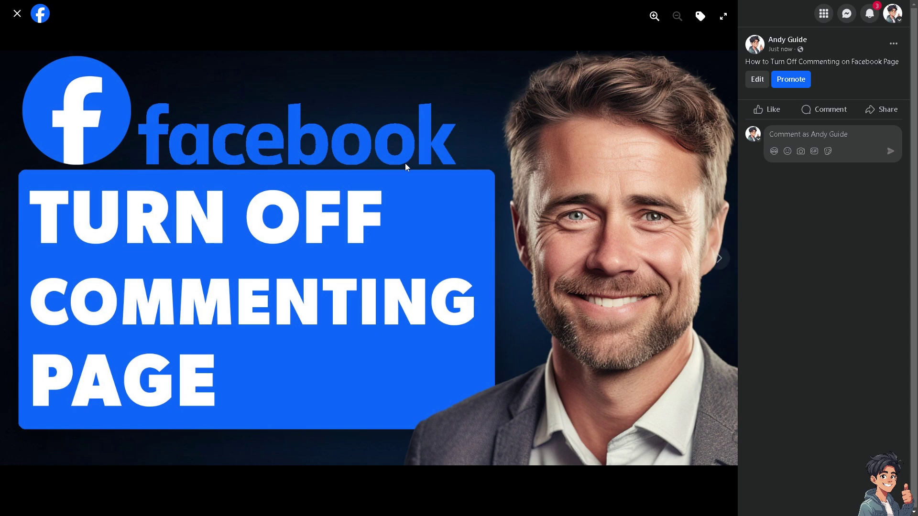
click(17, 13)
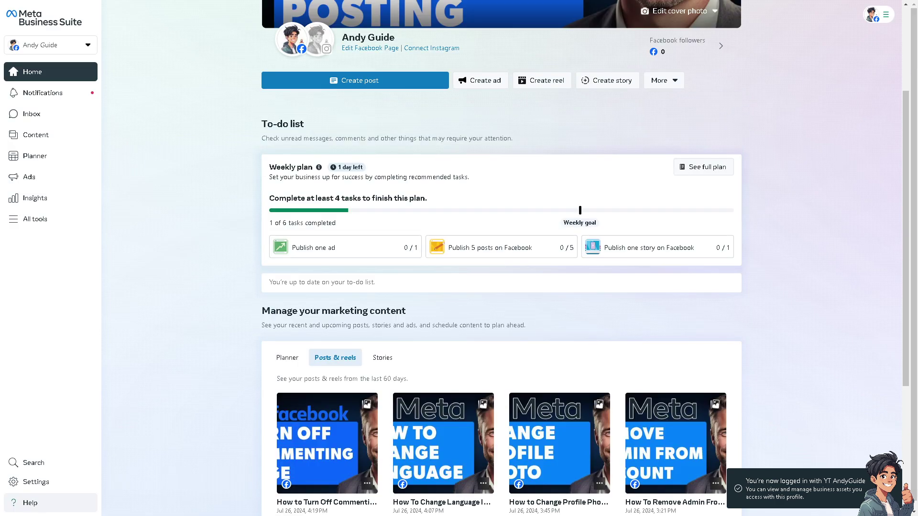
mouse_move(50, 179)
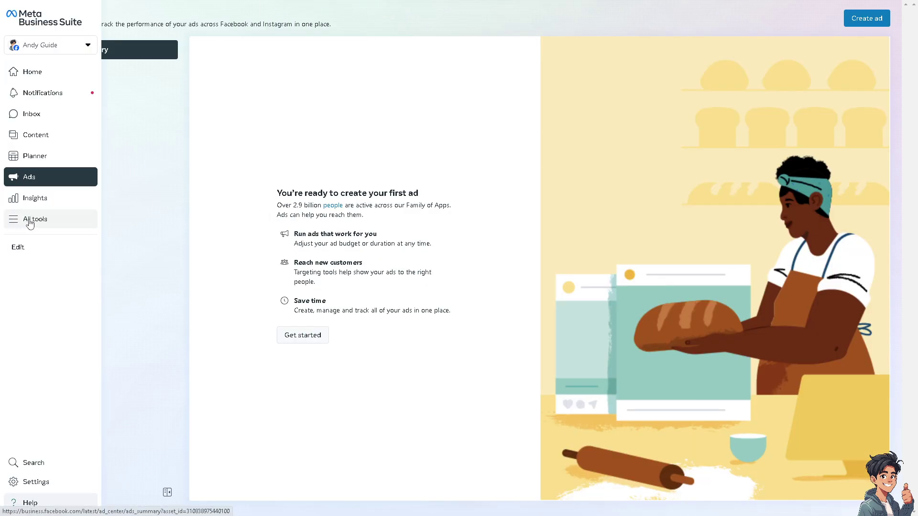
Open the full list of Meta Business Suite tools
click(31, 221)
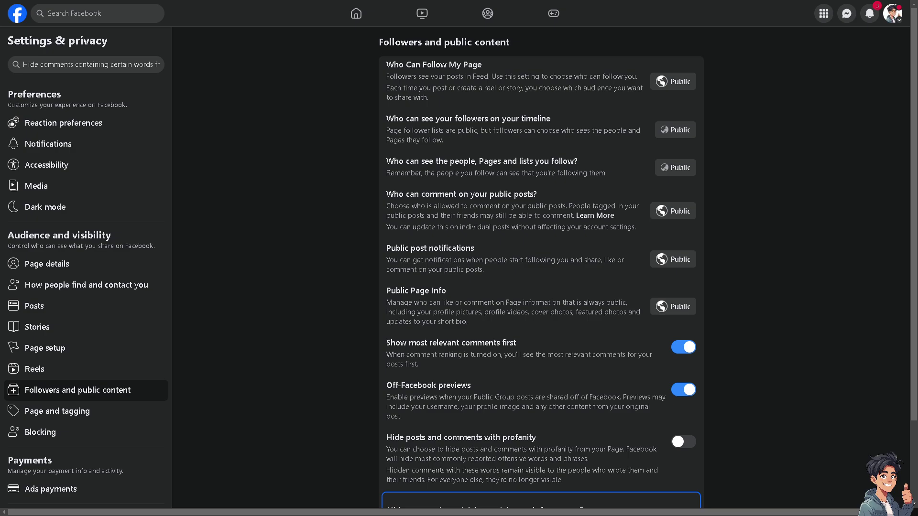
Expand the 'Hide comments containing certain words from your Page' setting
scroll(406, 322, down, 2)
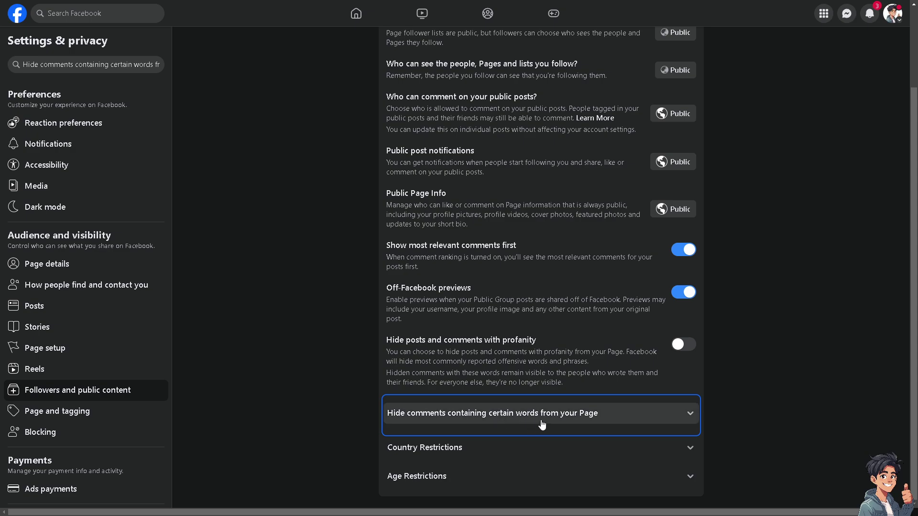
click(690, 414)
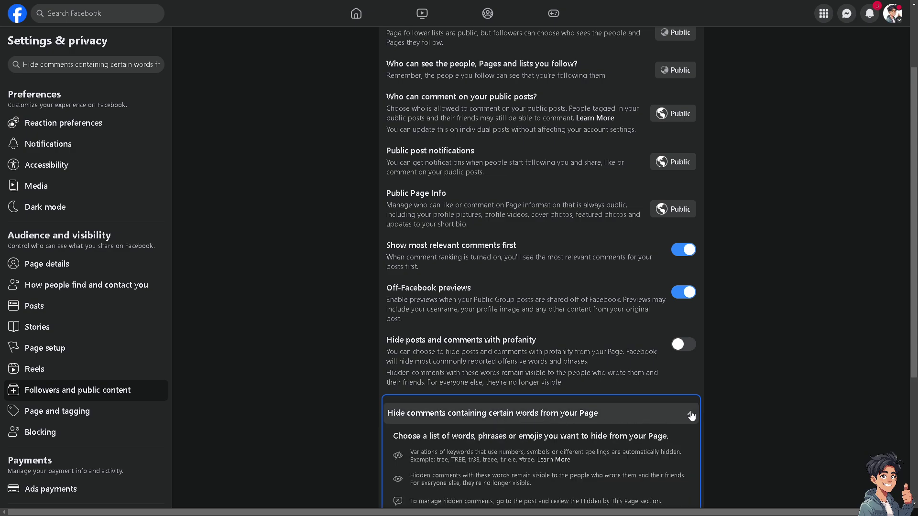
scroll(688, 382, down, 2)
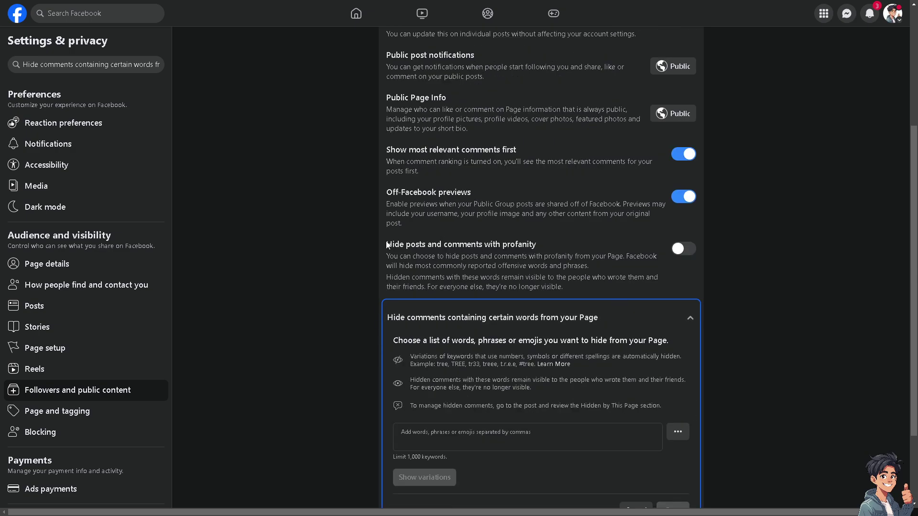
drag(387, 245, 513, 243)
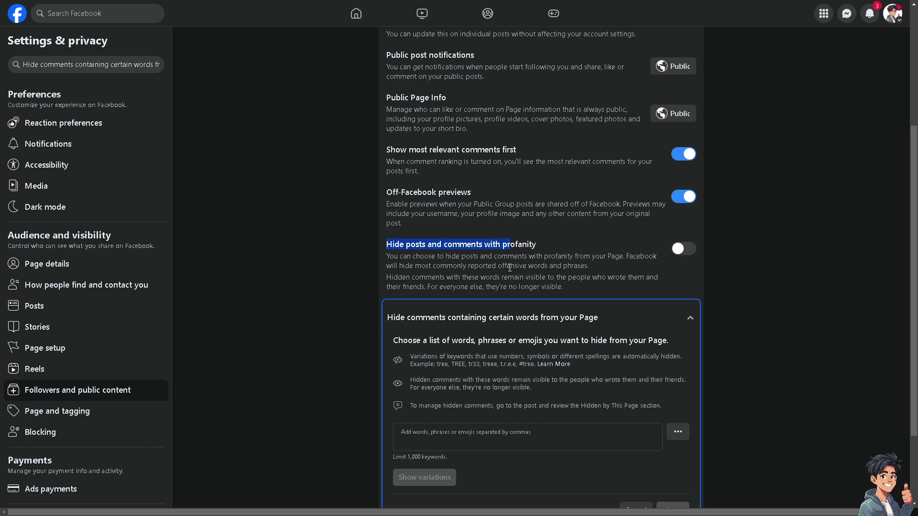
Switch on the 'Hide posts and comments with profanity' toggle
click(689, 250)
scroll(443, 361, down, 1)
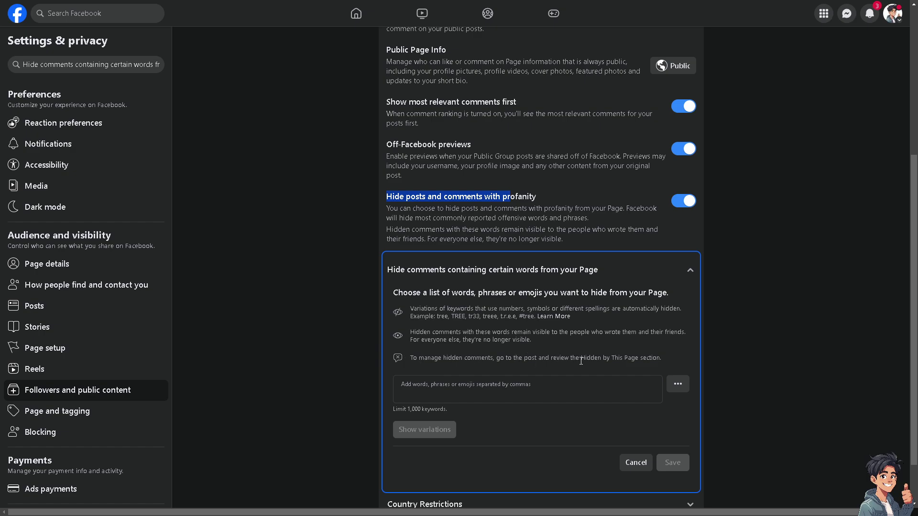
Enter 'How to Turn Off Commenting on Facebook Page' in the hidden-words keyword field
click(677, 384)
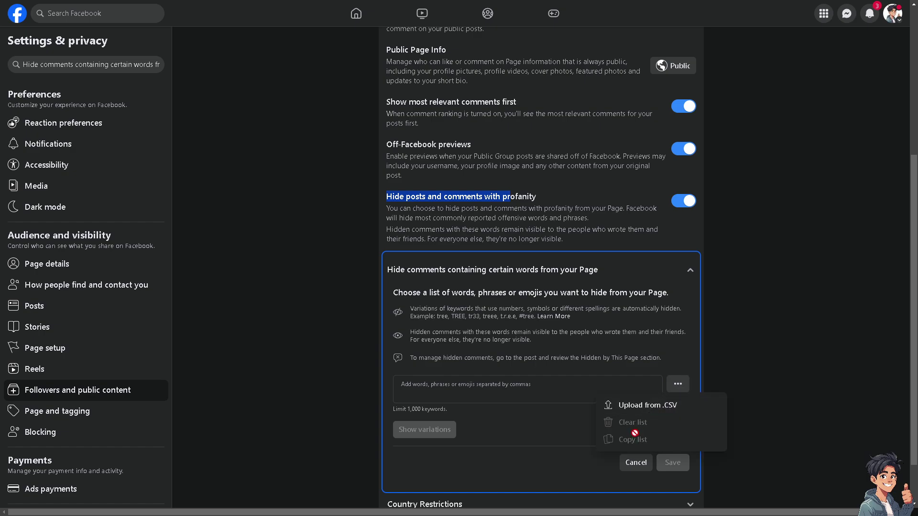
click(471, 391)
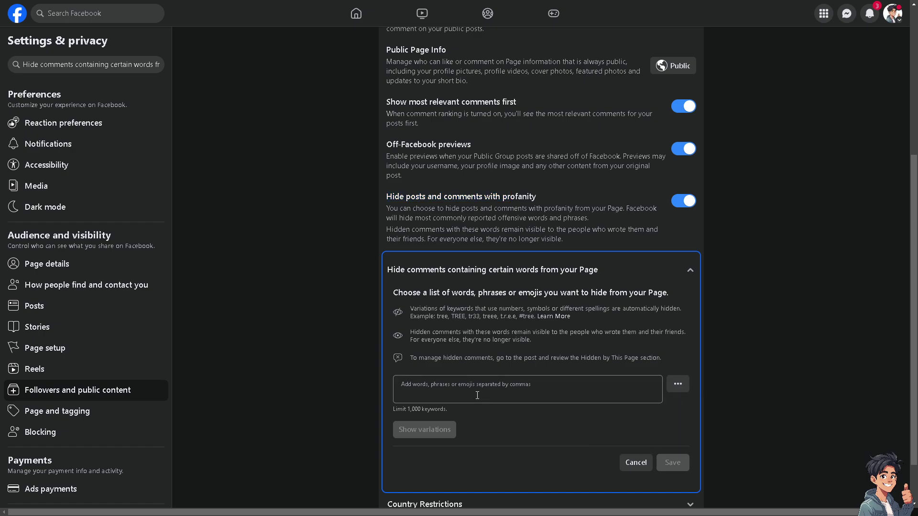
click(609, 343)
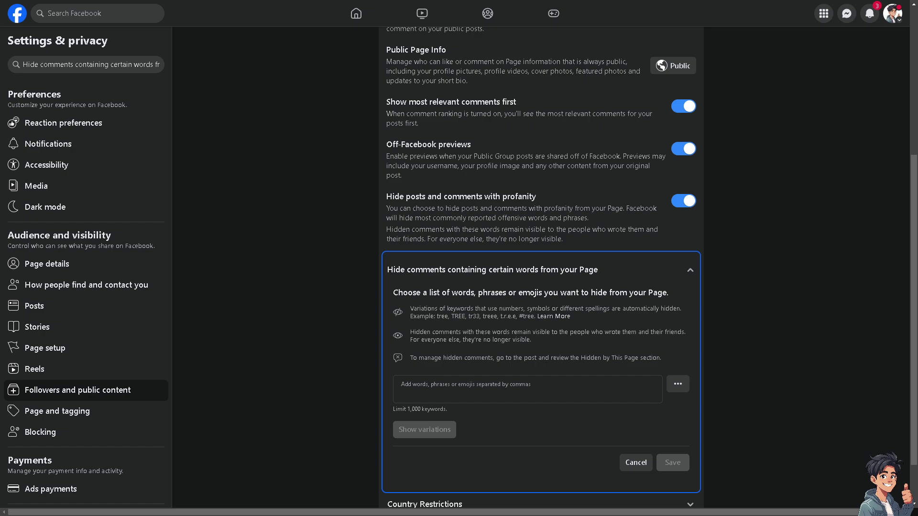
click(498, 391)
text(How to Turn Off Commenting on Facebook Page)
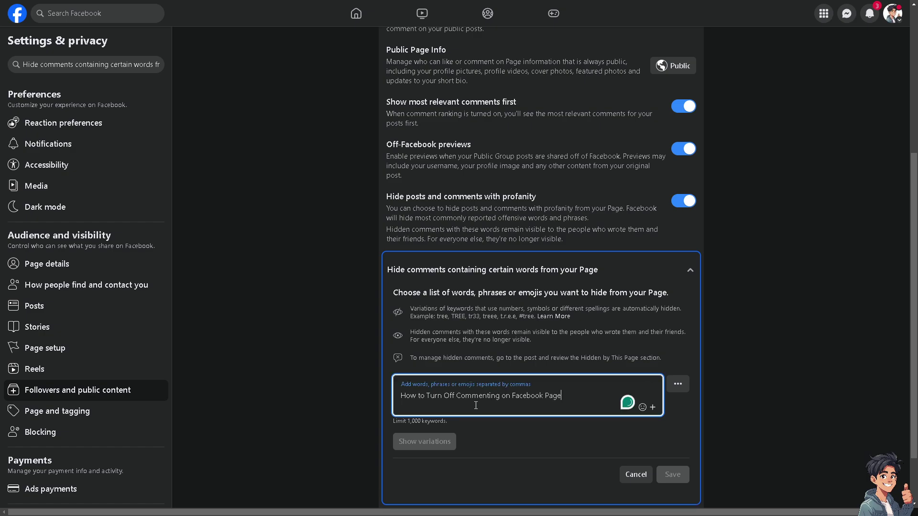
Expand the Country Restrictions section below the keyword list
scroll(441, 430, down, 2)
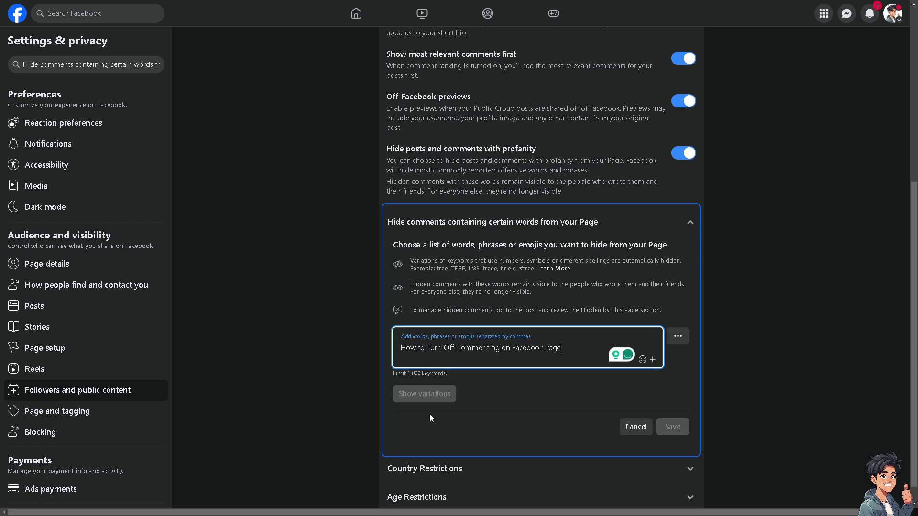
click(480, 452)
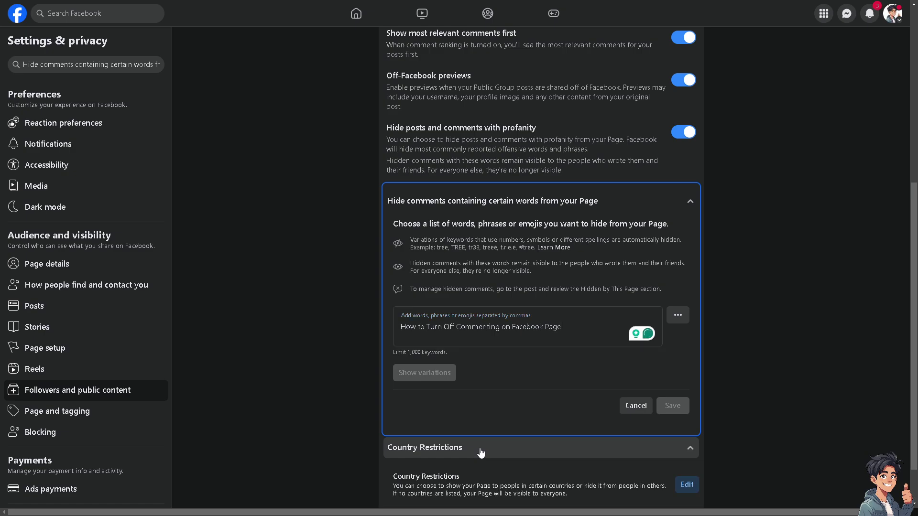
scroll(340, 427, down, 1)
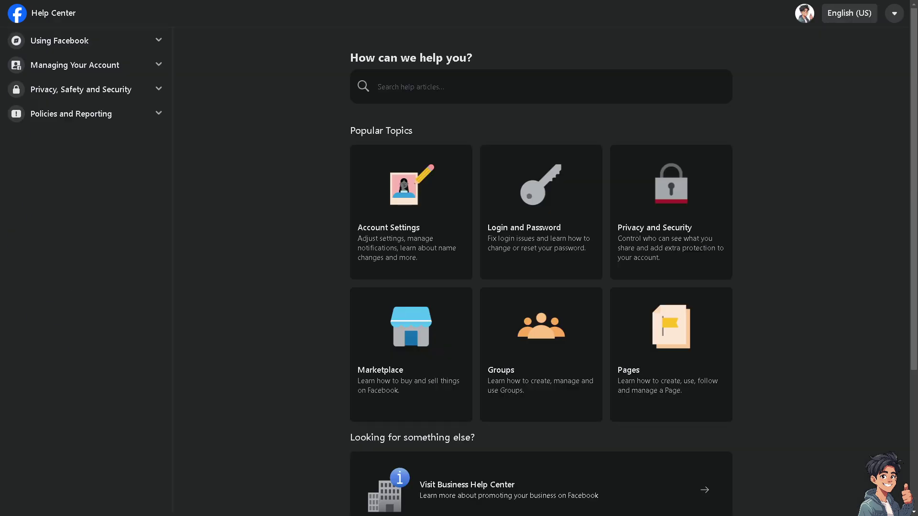
Search Help Center for 'how to turn off commenting on facebook page', browse results, return home
text(how to turn off commenting on facebook page)
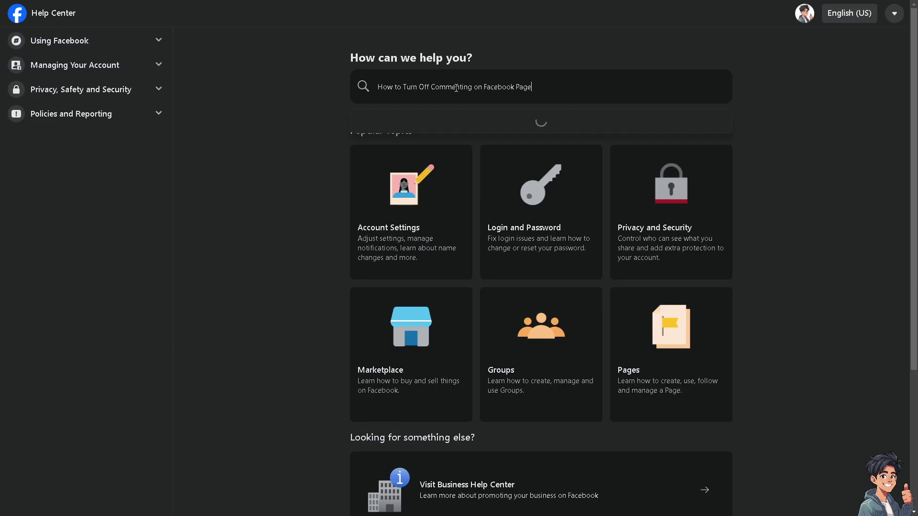
click(492, 123)
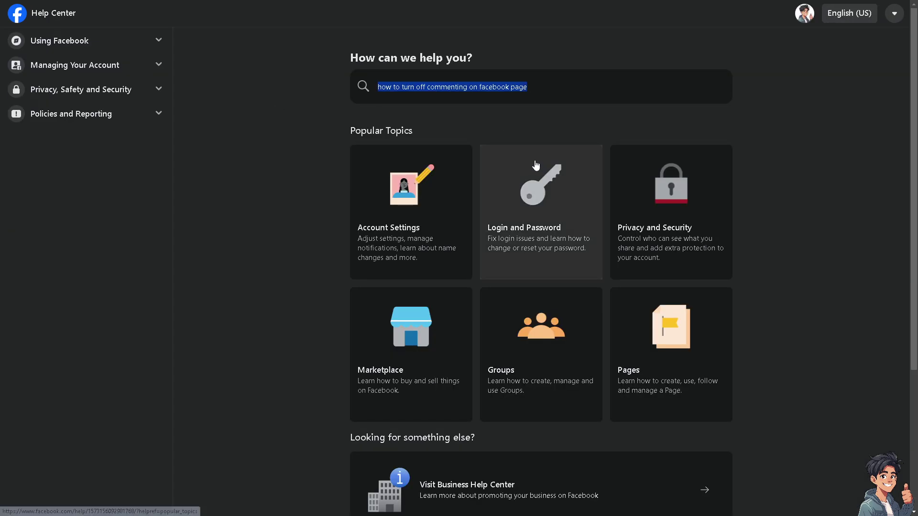
scroll(375, 169, down, 5)
scroll(408, 180, down, 7)
scroll(423, 186, down, 6)
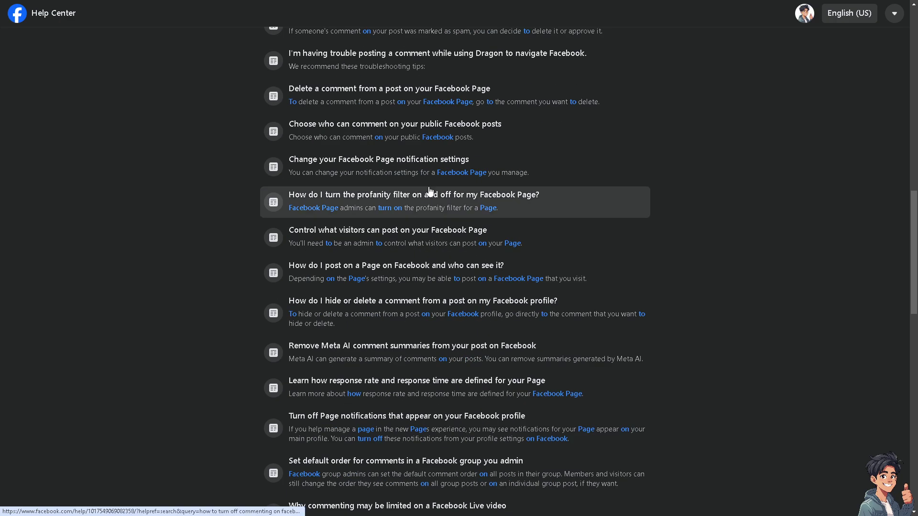
scroll(420, 199, down, 5)
scroll(436, 189, down, 5)
scroll(441, 191, down, 3)
scroll(442, 196, up, 1)
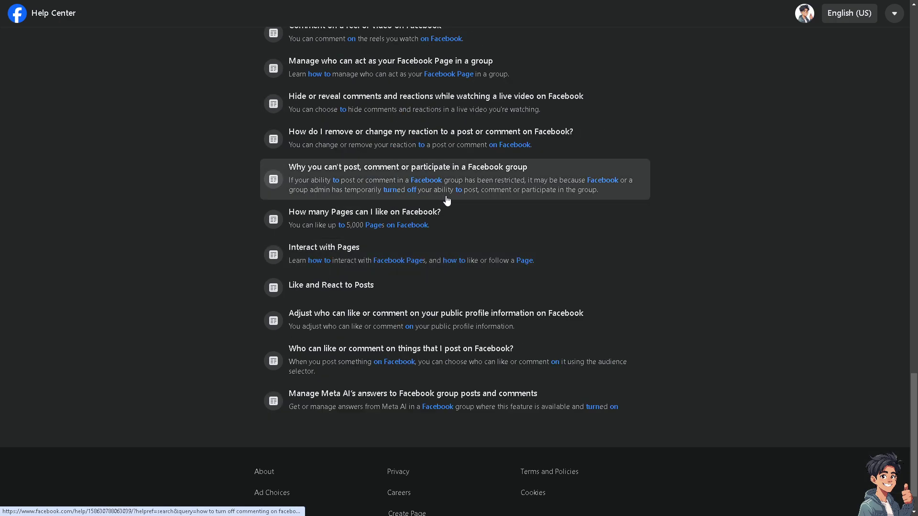
scroll(436, 207, down, 1)
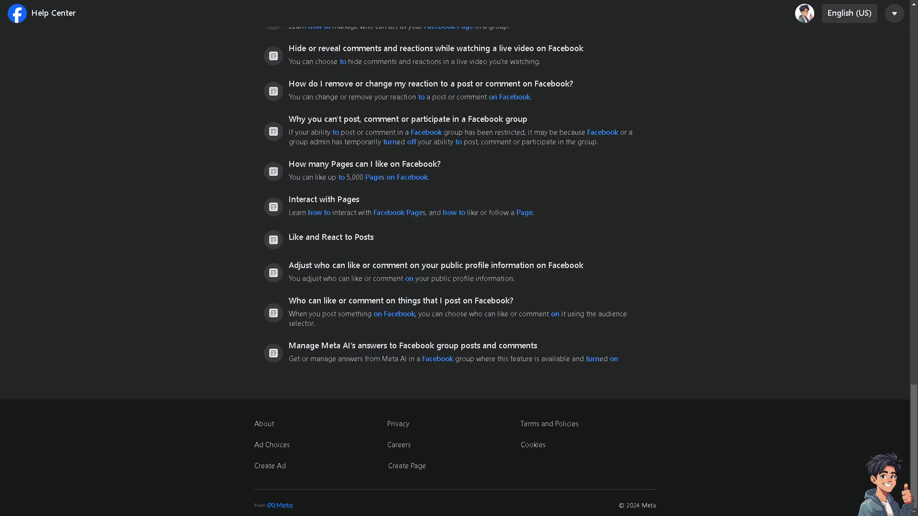
key(alt+Left)
Open the Help us improve Facebook form via Help & support > Report a problem
click(898, 16)
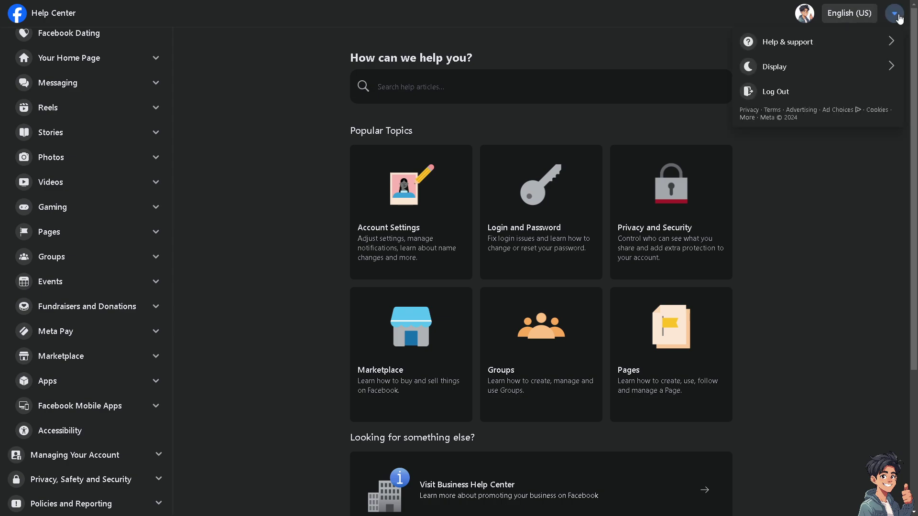
click(840, 43)
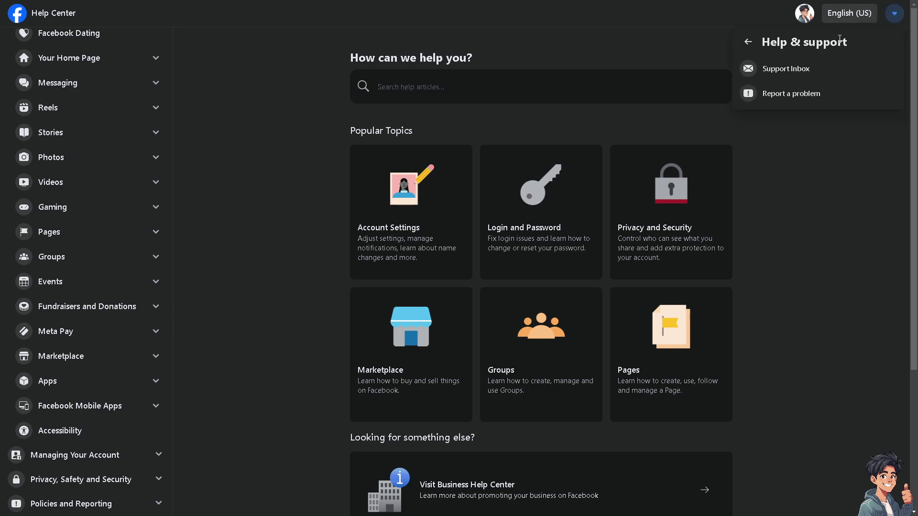
click(784, 95)
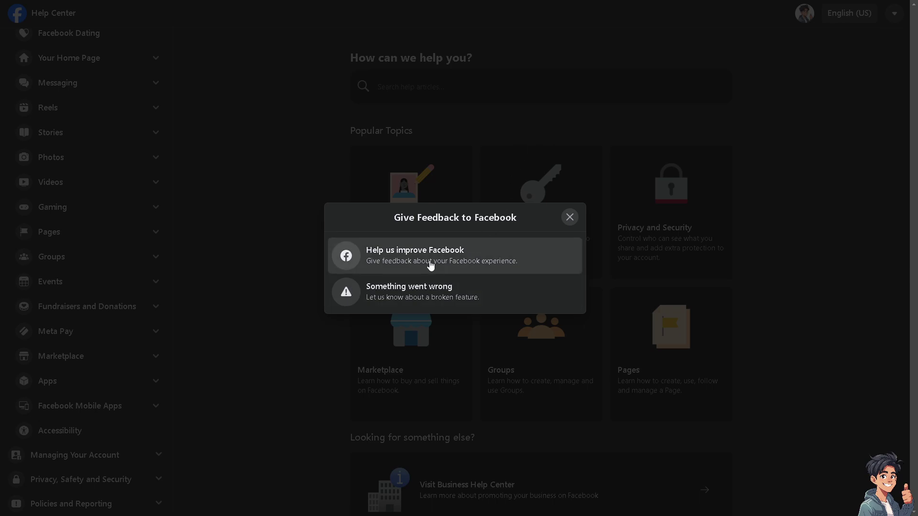
click(428, 261)
click(521, 325)
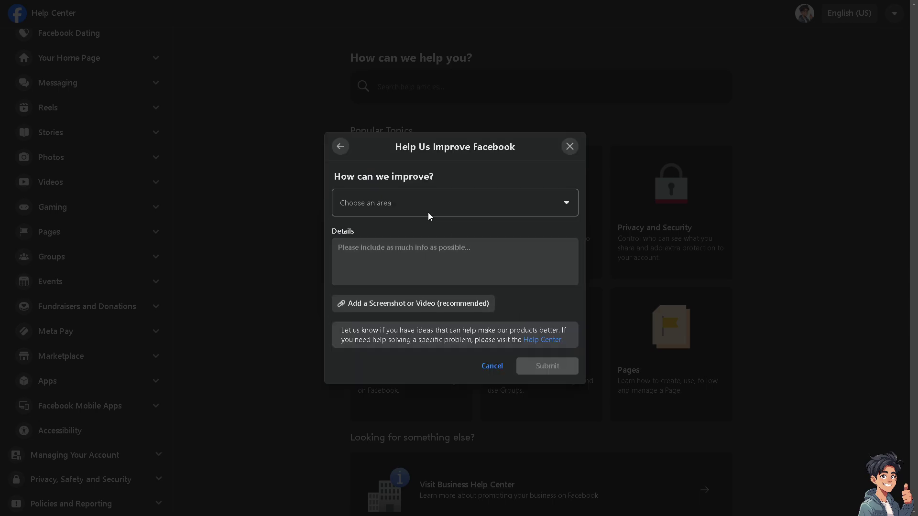
Choose Pages as the feedback area and place the cursor in the details box
click(421, 208)
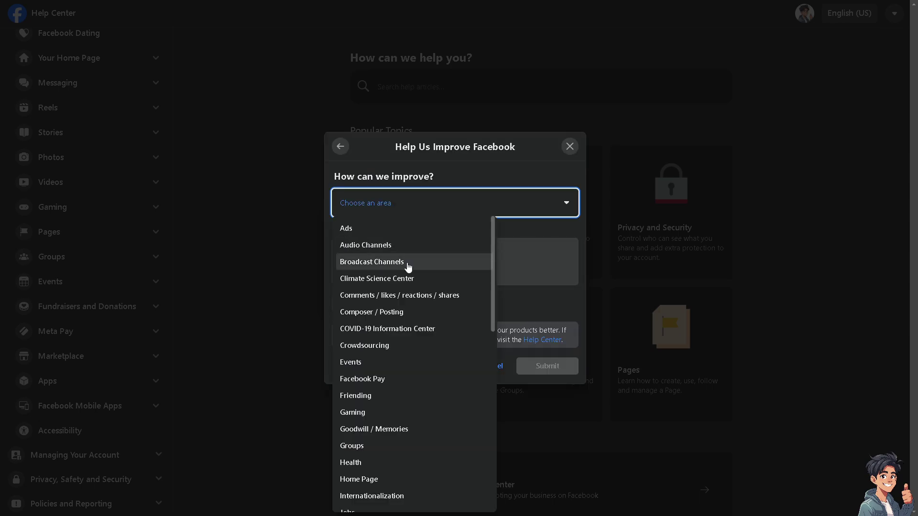
scroll(385, 368, down, 1)
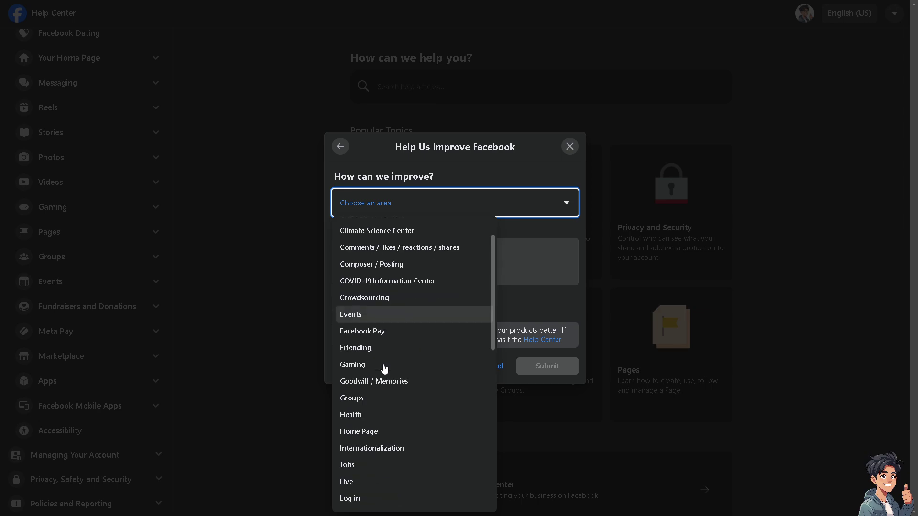
scroll(380, 409, down, 2)
scroll(375, 406, down, 2)
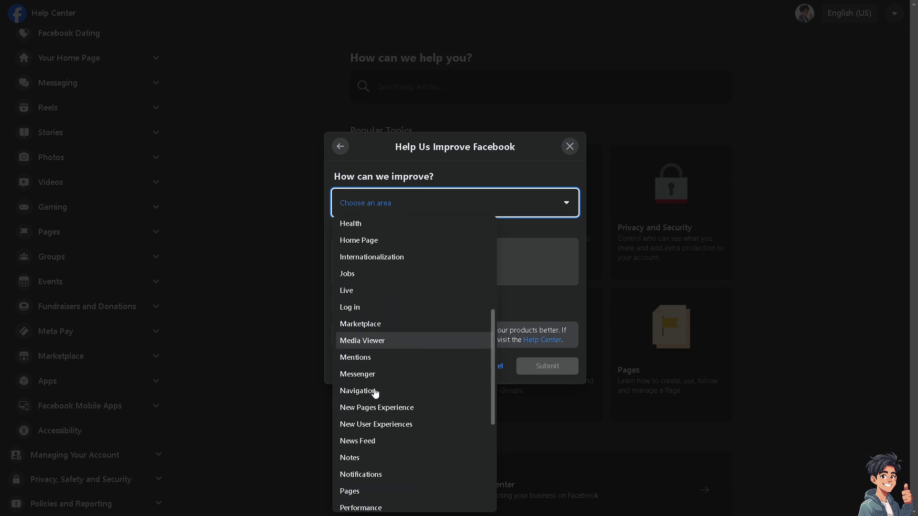
scroll(374, 391, down, 3)
scroll(374, 414, down, 2)
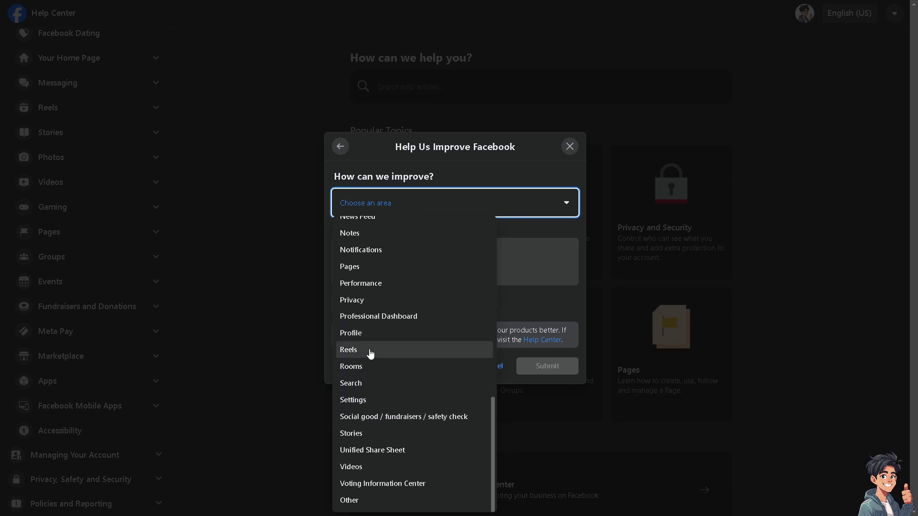
click(375, 267)
click(394, 254)
Enter 'How to Turn Off Commenting on Facebook Page' as the feedback details
text(How to Turn Off Commenting on Facebook Page)
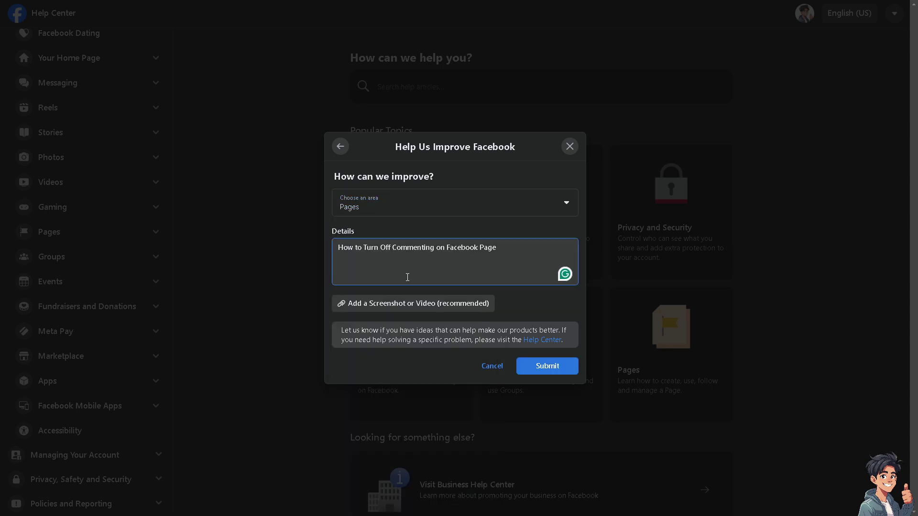